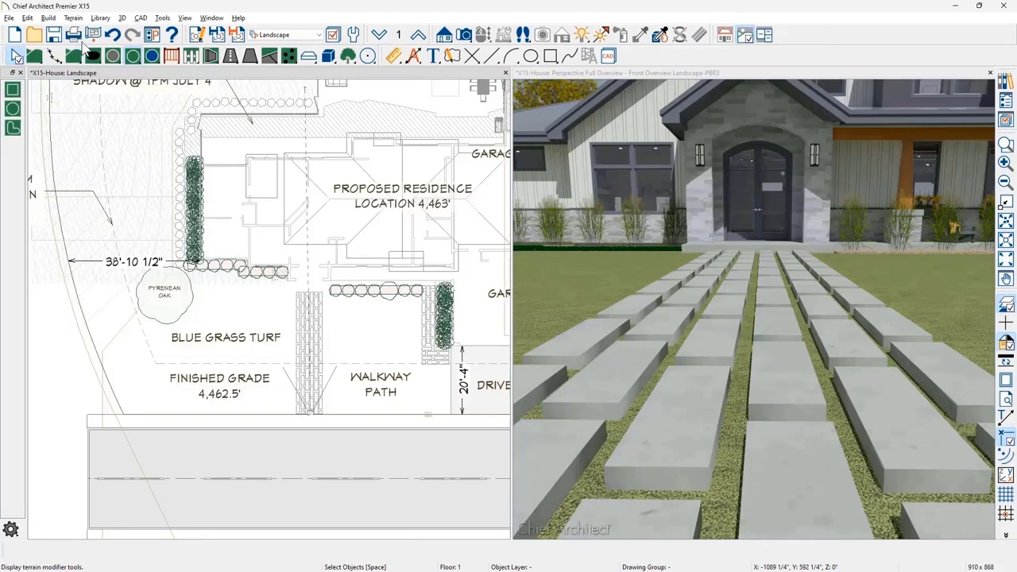
# Draw a polyline grass region over the front lawn and walkway, then open its settings.
pyautogui.click(75, 18)
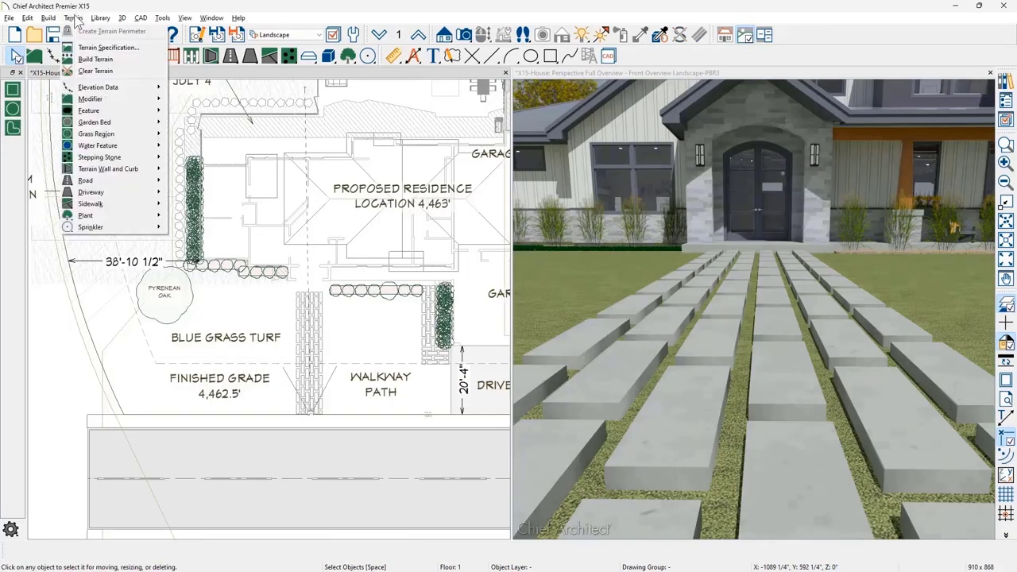
pyautogui.moveTo(120, 136)
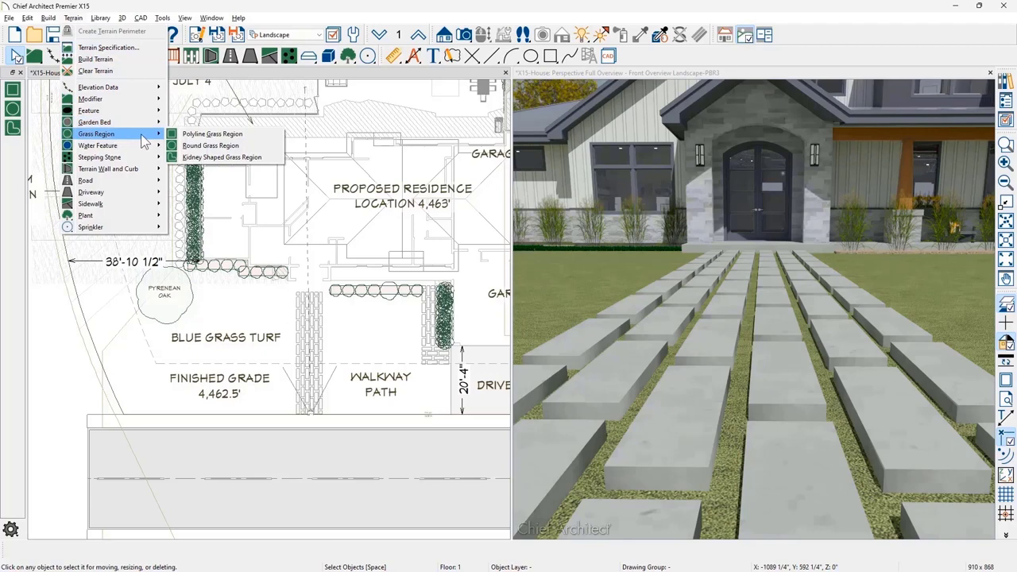
pyautogui.click(212, 134)
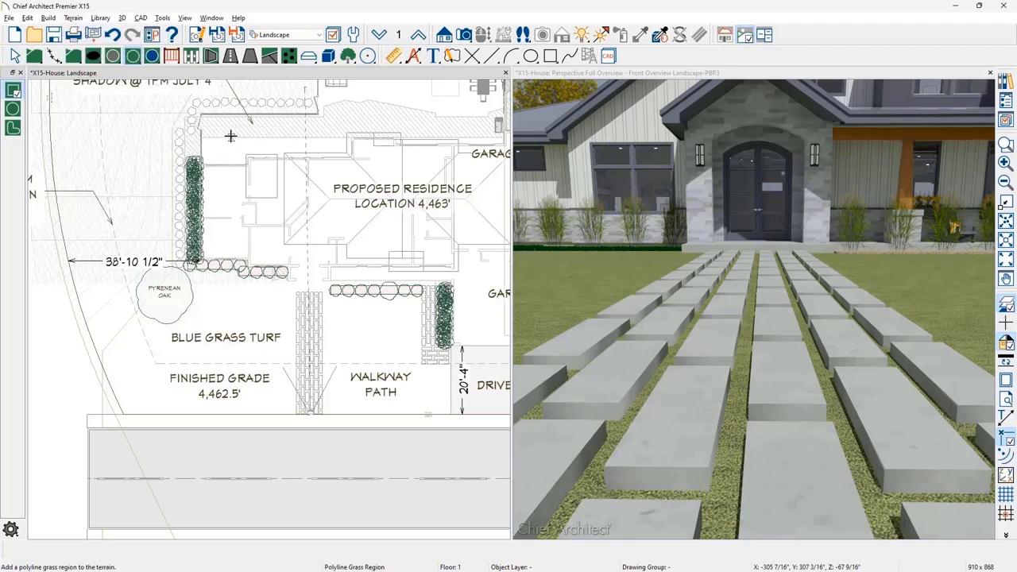
pyautogui.moveTo(56, 283); pyautogui.dragTo(450, 413)
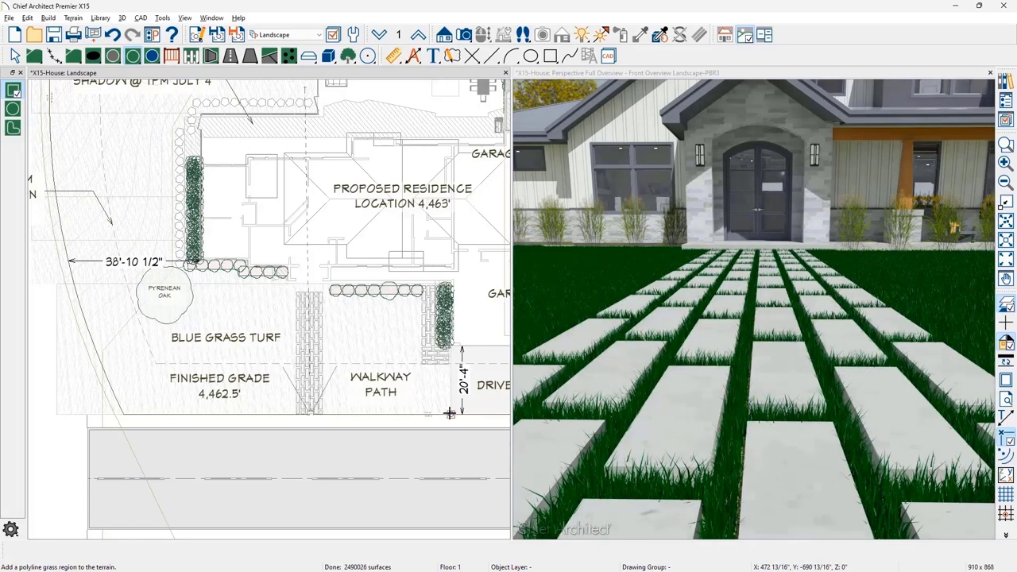
pyautogui.press('space')
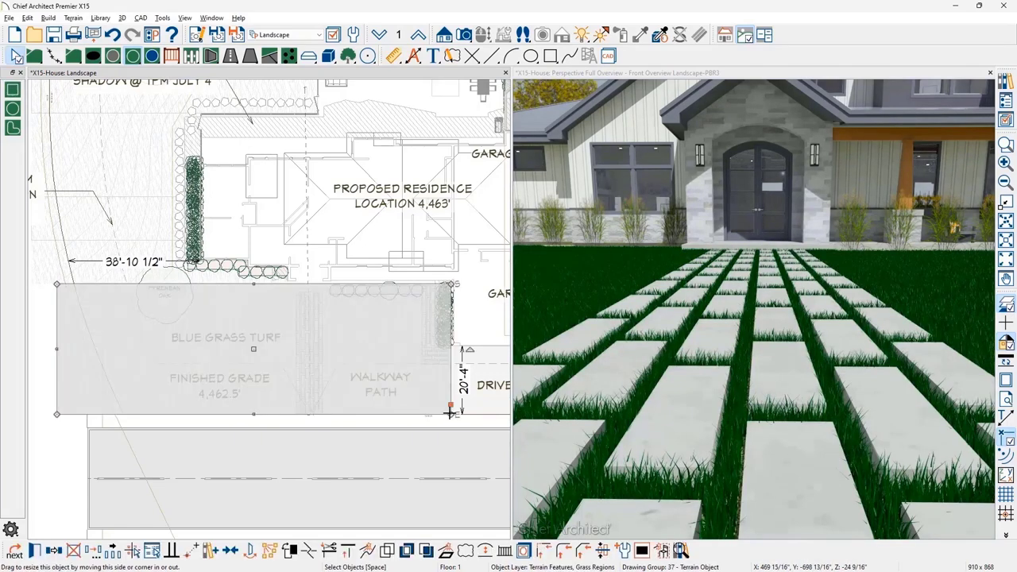
pyautogui.doubleClick(450, 411)
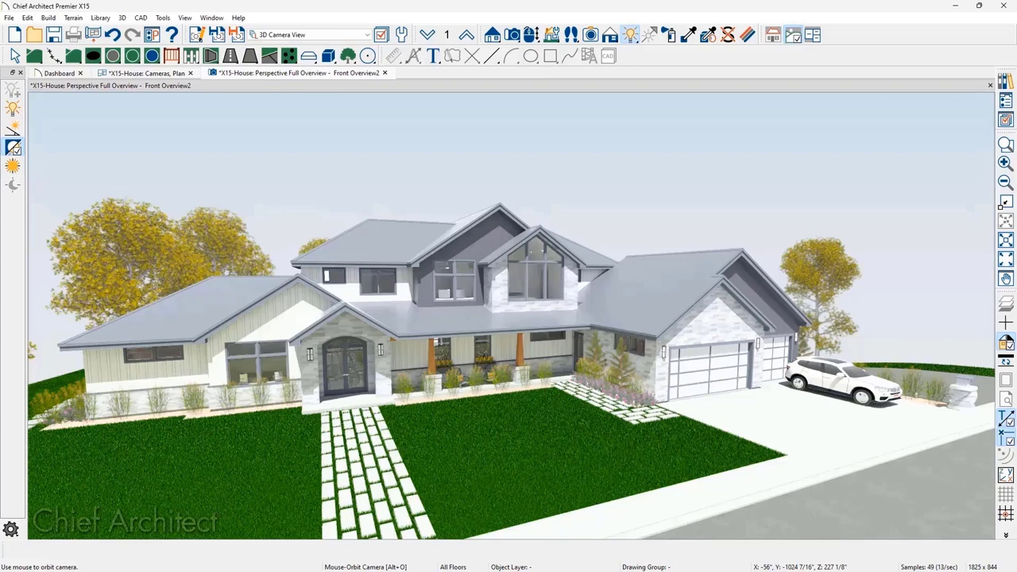
# Enable Use Generated Sky on Backdrop and Extend Terrain to Horizon on Camera for the front overview.
pyautogui.click(199, 36)
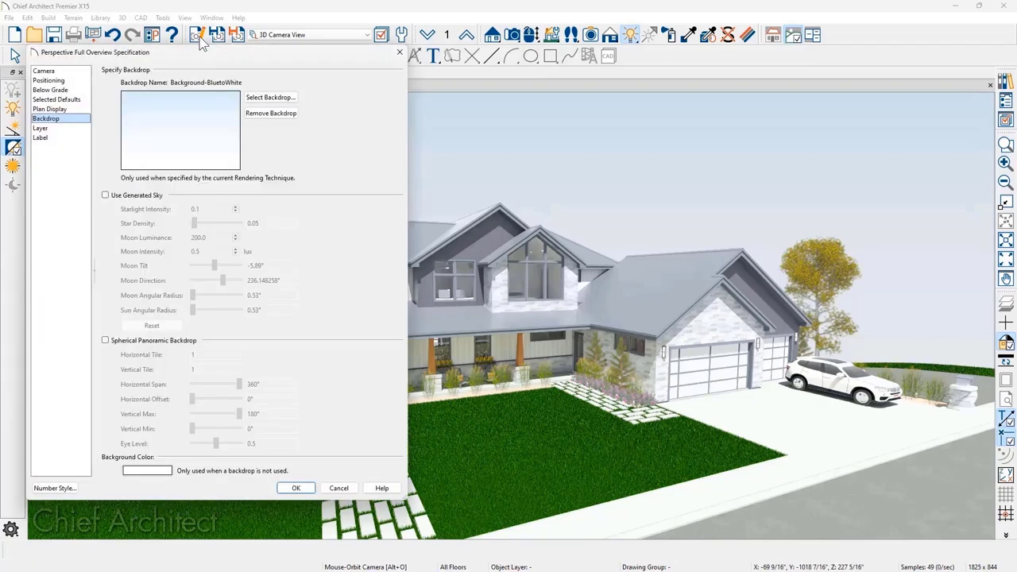
pyautogui.click(104, 195)
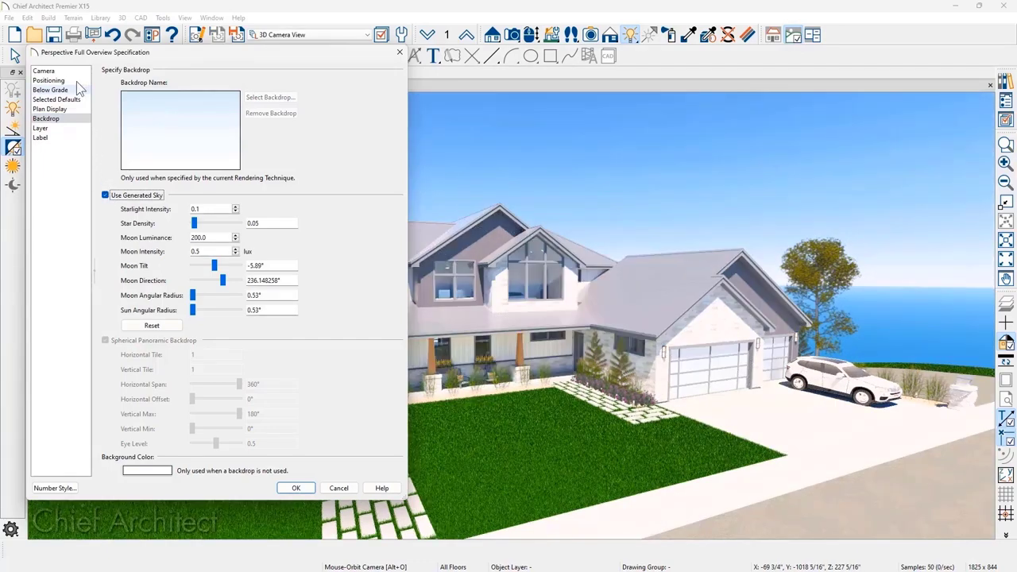
pyautogui.click(73, 71)
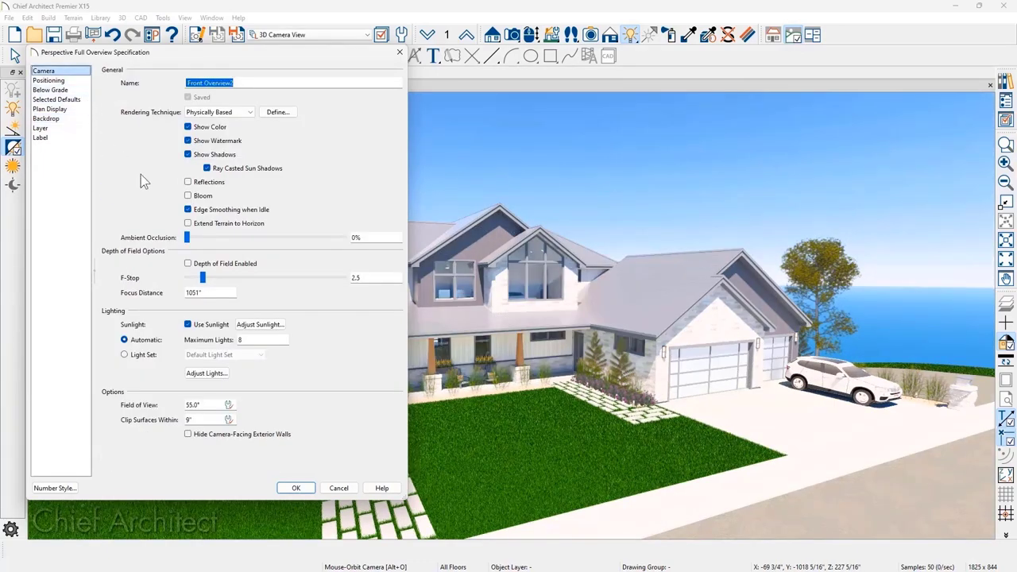
pyautogui.click(187, 226)
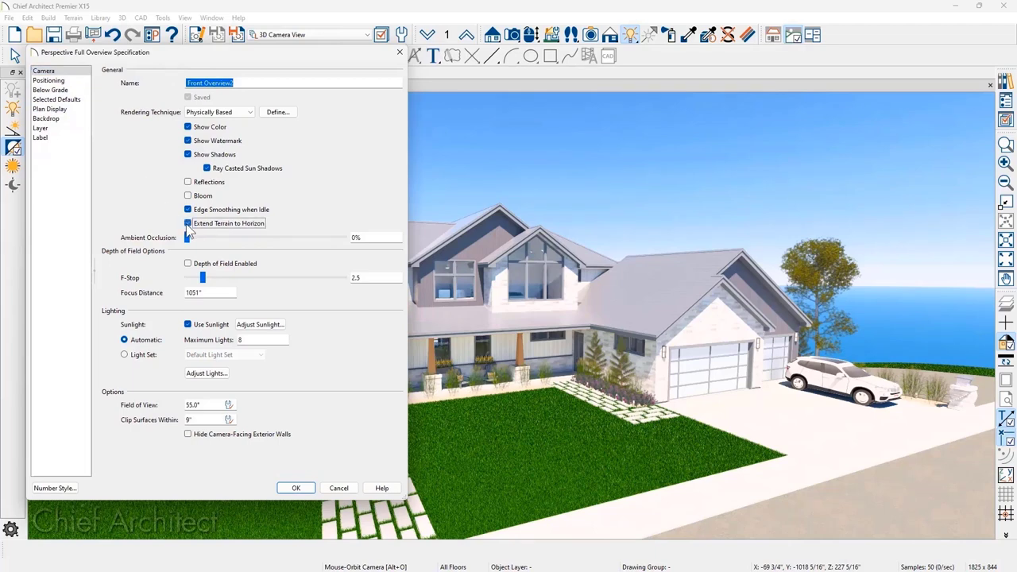
pyautogui.click(290, 489)
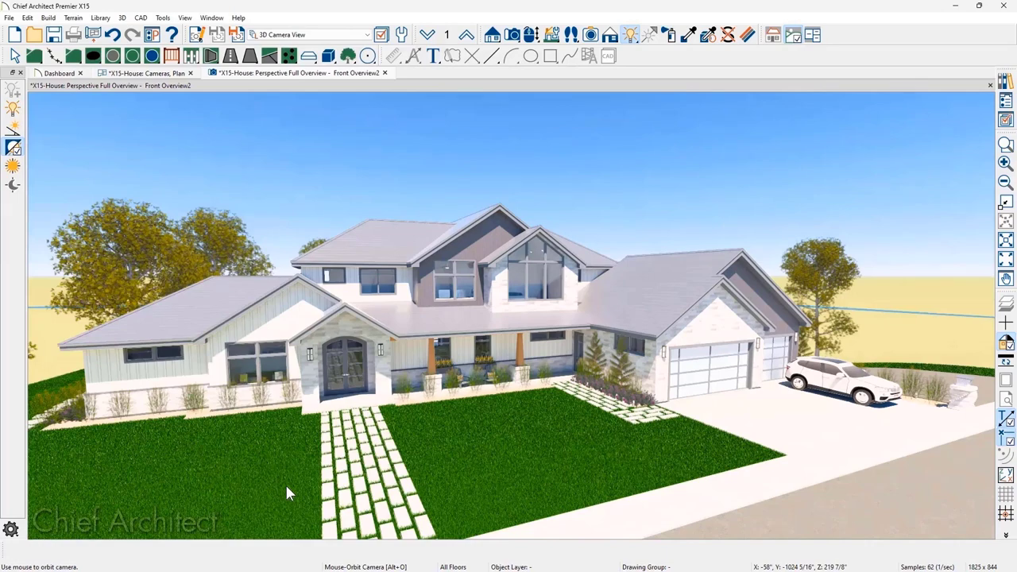
# Drag the sun below the horizon with Move Sun to turn the overview into night.
pyautogui.click(13, 165)
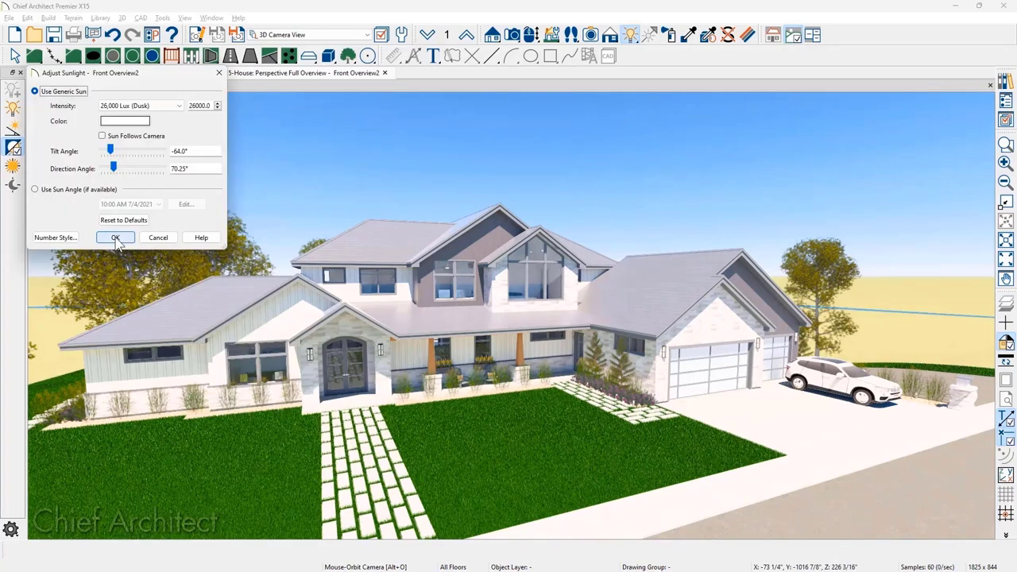
pyautogui.click(115, 238)
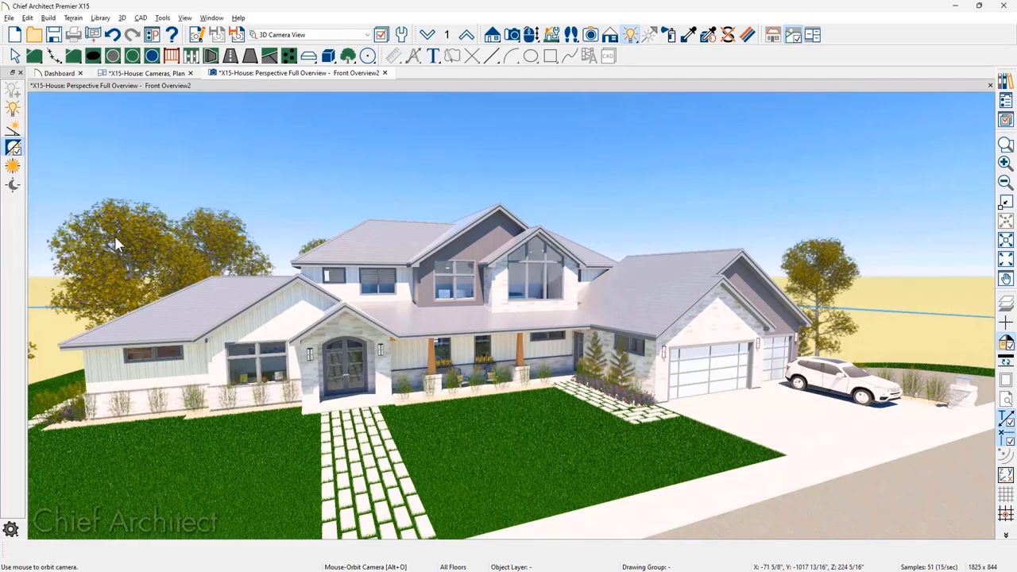
pyautogui.click(13, 167)
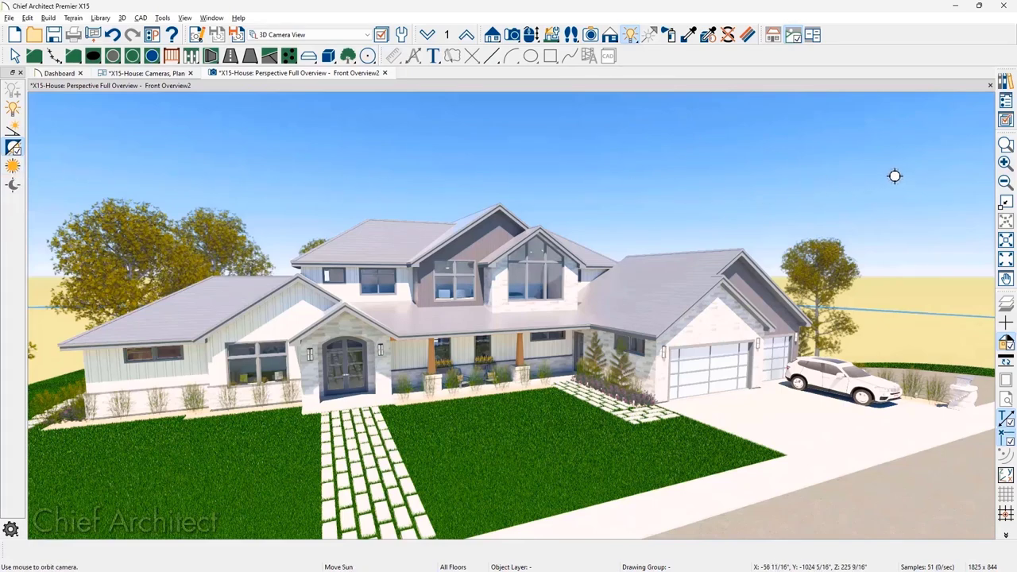
pyautogui.moveTo(895, 176); pyautogui.dragTo(280, 158)
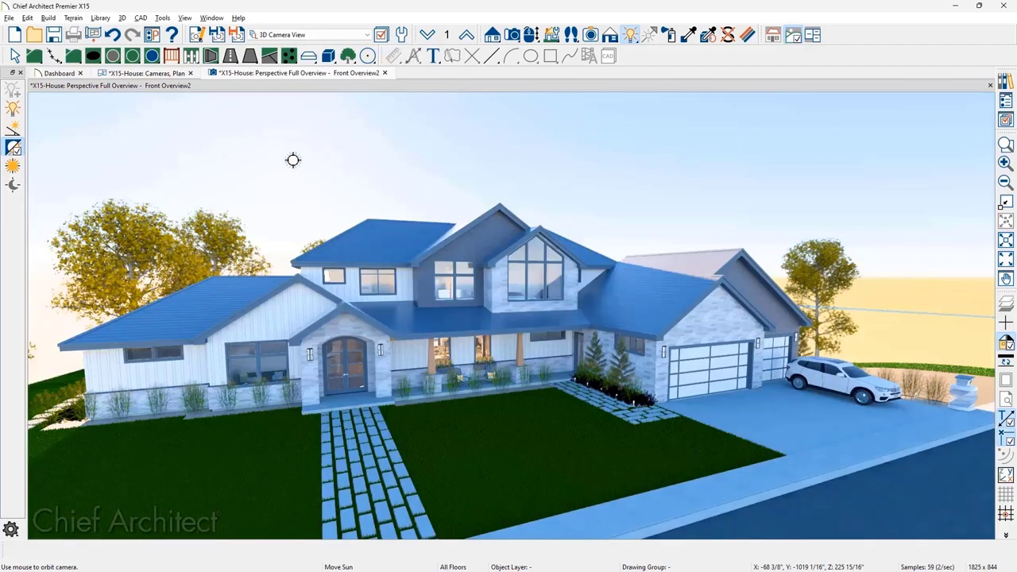
pyautogui.moveTo(302, 162); pyautogui.dragTo(1003, 294)
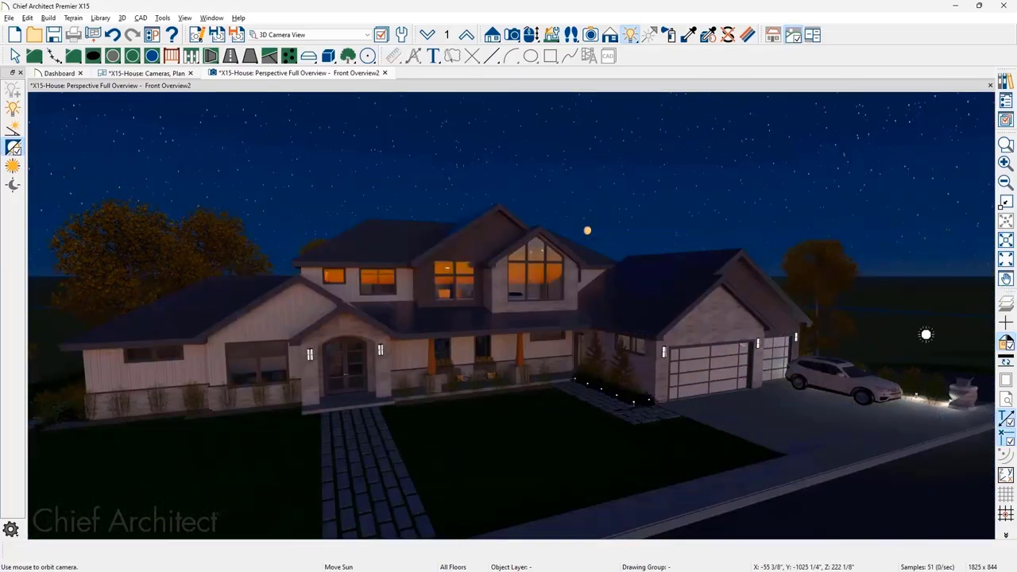
# Place the moon above the house's roofline, then nudge the sun position for night lighting.
pyautogui.click(14, 189)
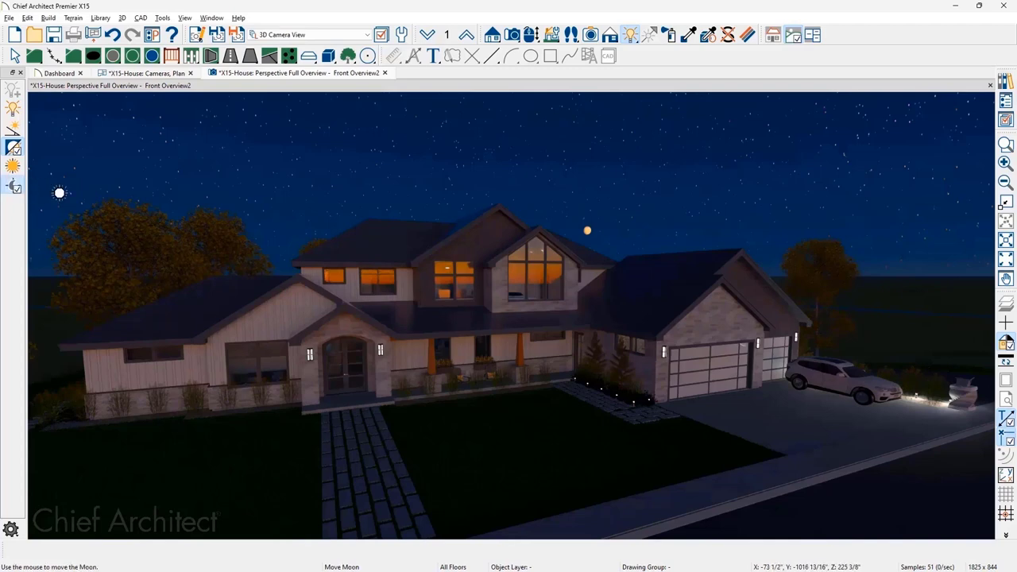
pyautogui.click(700, 219)
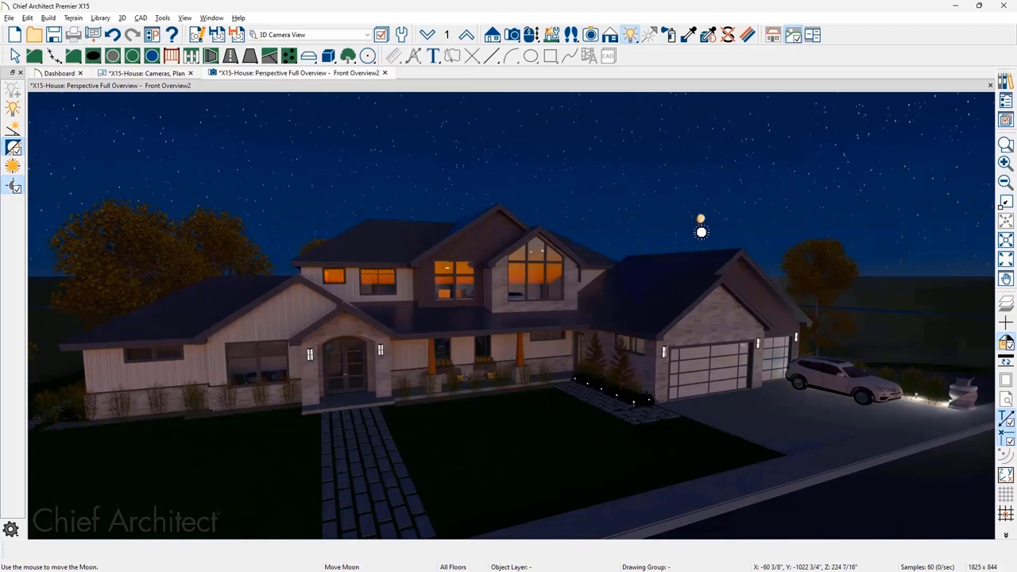
pyautogui.moveTo(701, 220); pyautogui.dragTo(635, 221)
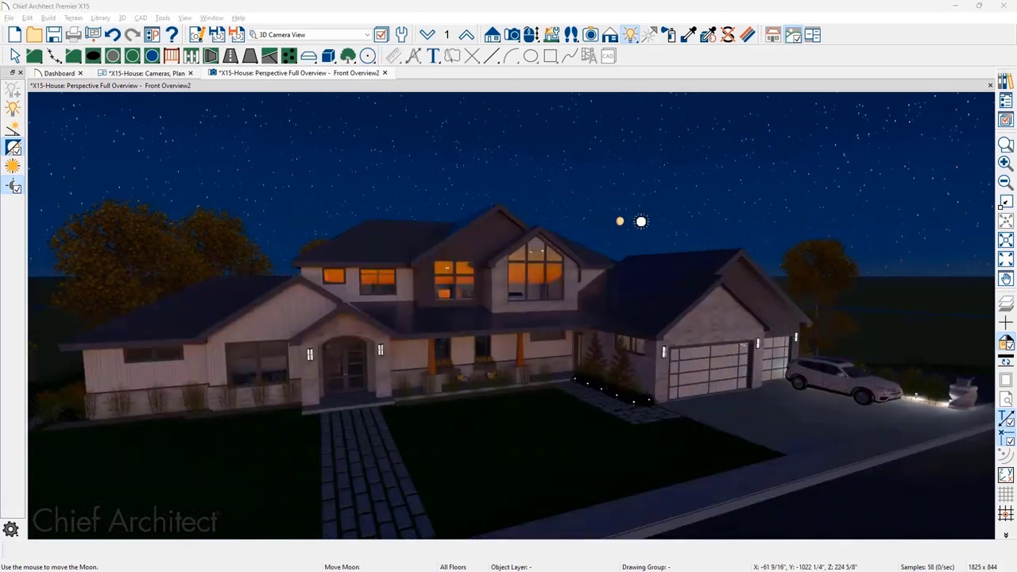
pyautogui.click(16, 166)
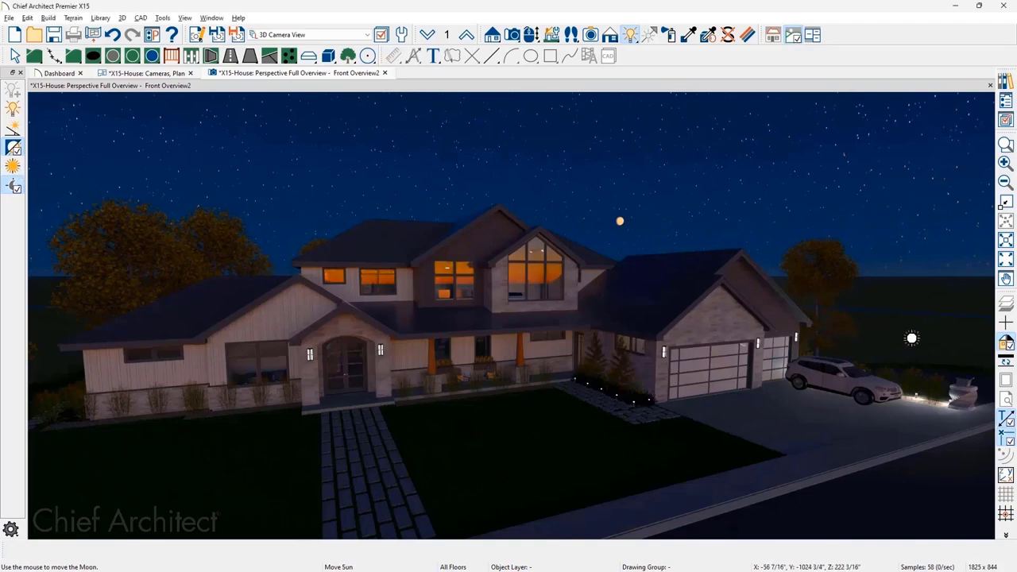
pyautogui.moveTo(873, 339); pyautogui.dragTo(905, 366)
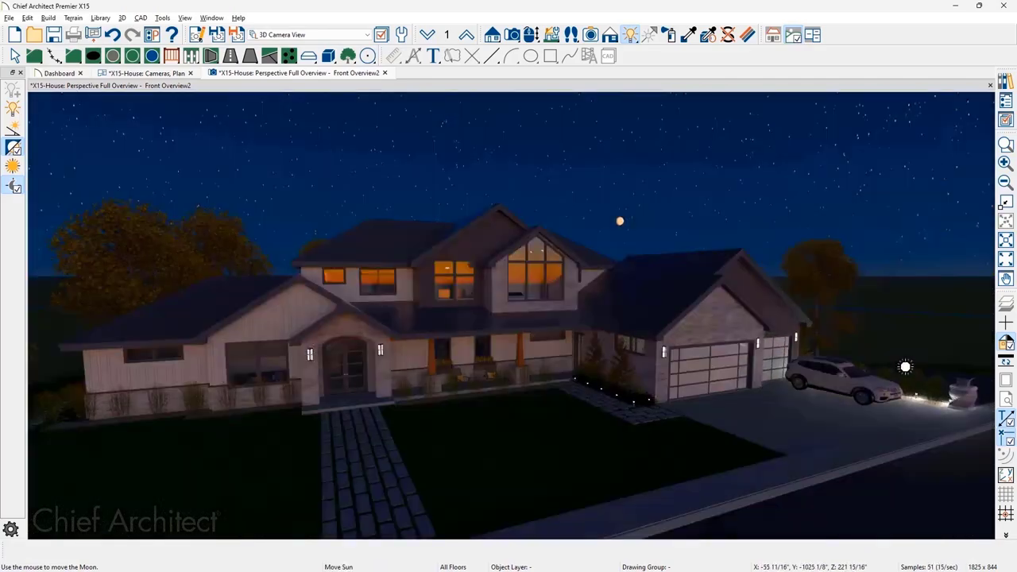
# Set the backdrop Starlight Intensity to 0.3 and Star Density to 0.0899.
pyautogui.click(204, 36)
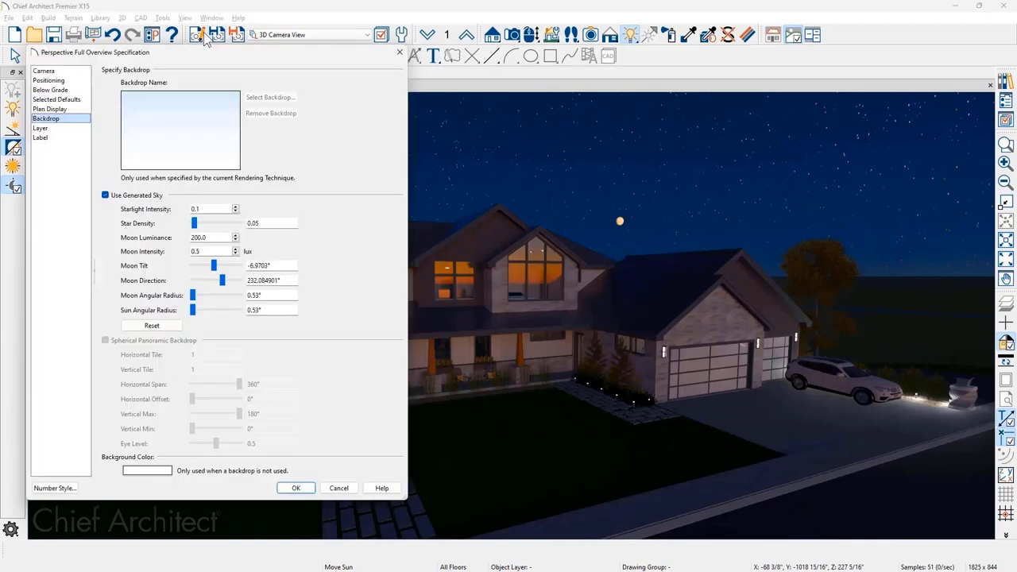
pyautogui.click(207, 209)
pyautogui.write('0.3')
pyautogui.click(194, 224)
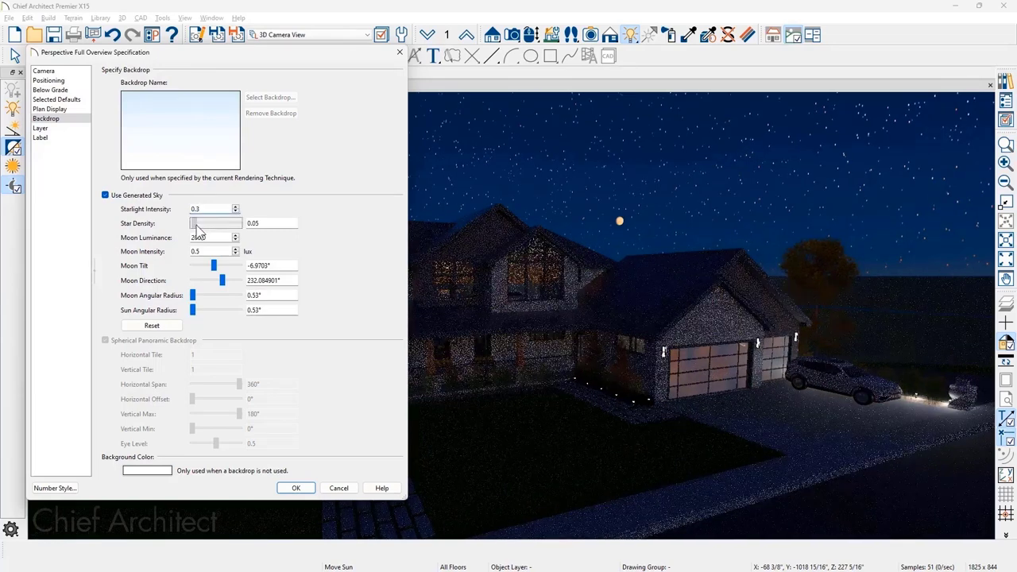
pyautogui.moveTo(197, 227); pyautogui.dragTo(201, 226)
# Set Moon Luminance 500, Moon Intensity 0.75 and Moon Angular Radius 1.0°, then apply.
pyautogui.press('Tab')
pyautogui.write('500.0')
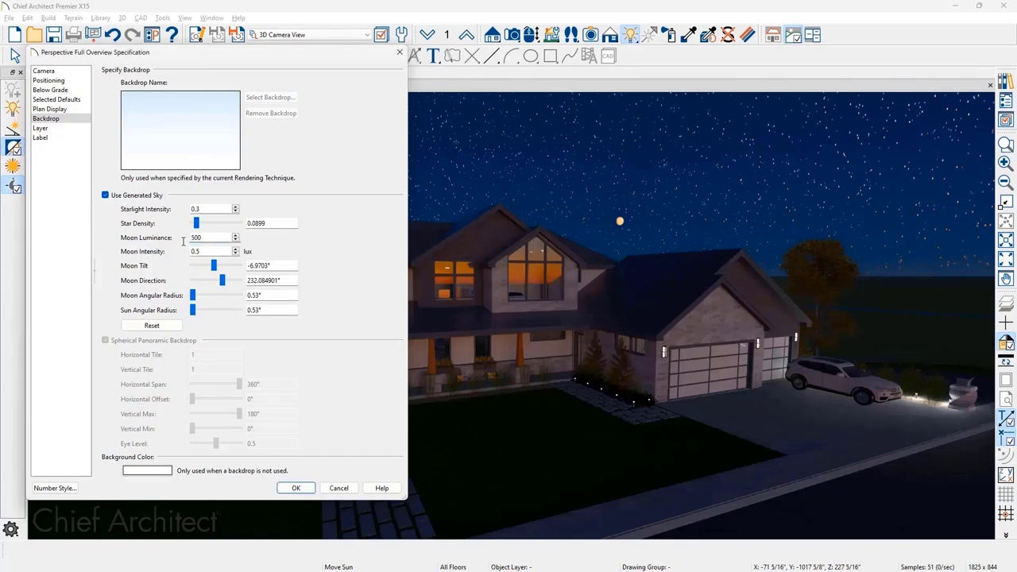
pyautogui.click(213, 251)
pyautogui.press('BackSpace')
pyautogui.write('75')
pyautogui.press('Return')
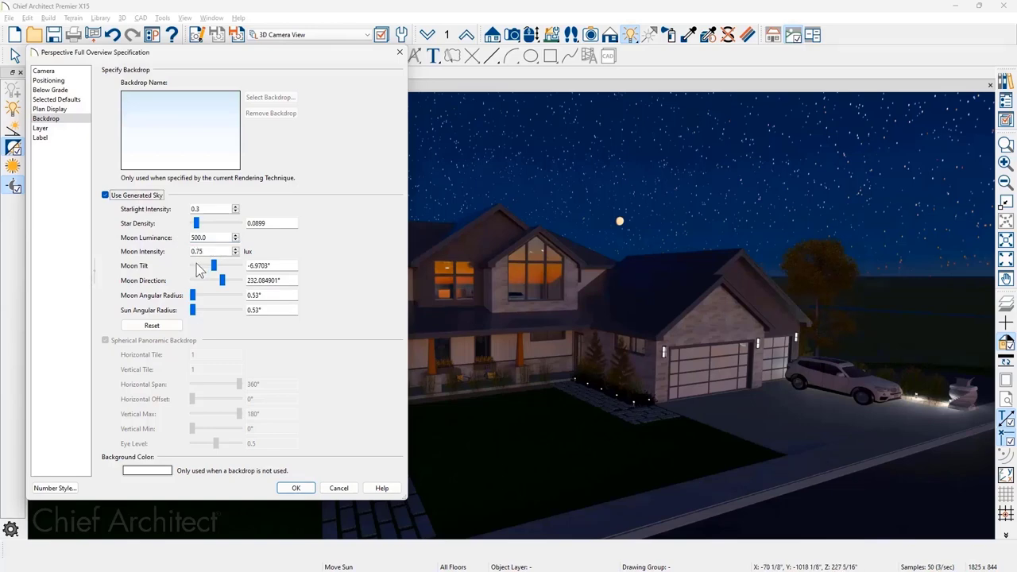
pyautogui.moveTo(263, 295); pyautogui.dragTo(246, 297)
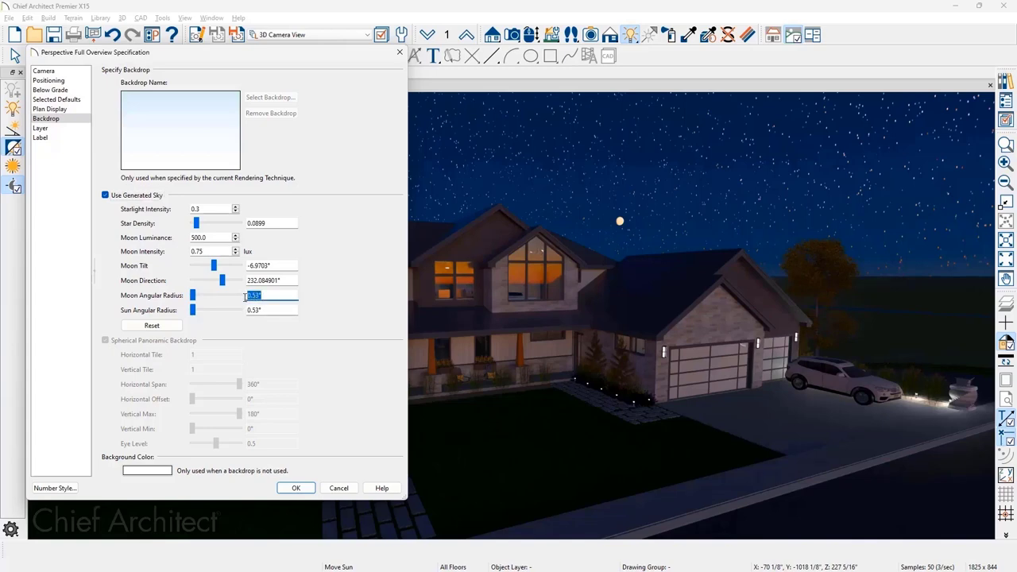
pyautogui.write('1')
pyautogui.click(291, 486)
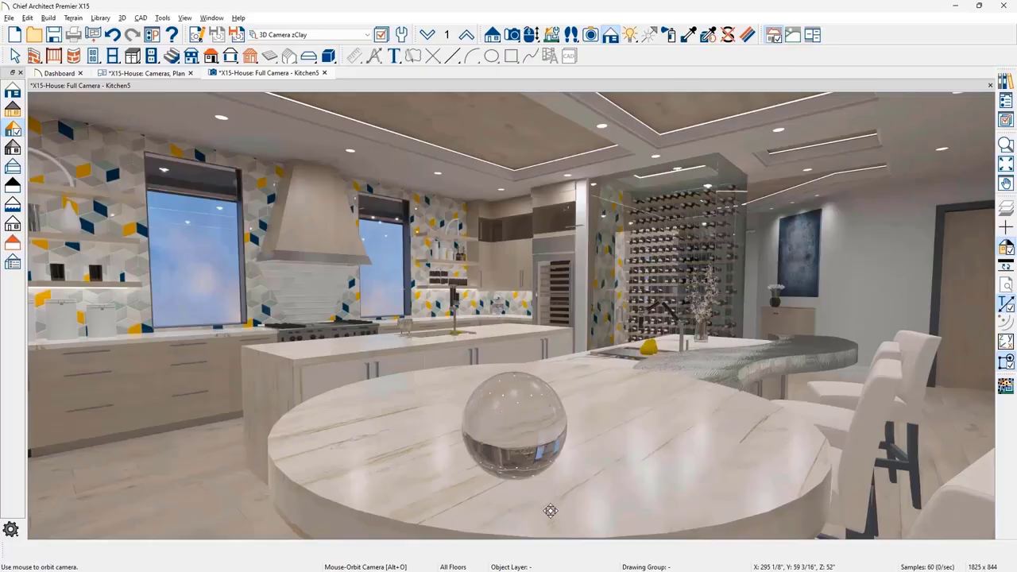
# Orbit the kitchen camera toward the refrigerator and glass wine wall, and review Technique Options.
pyautogui.moveTo(548, 511); pyautogui.dragTo(516, 513)
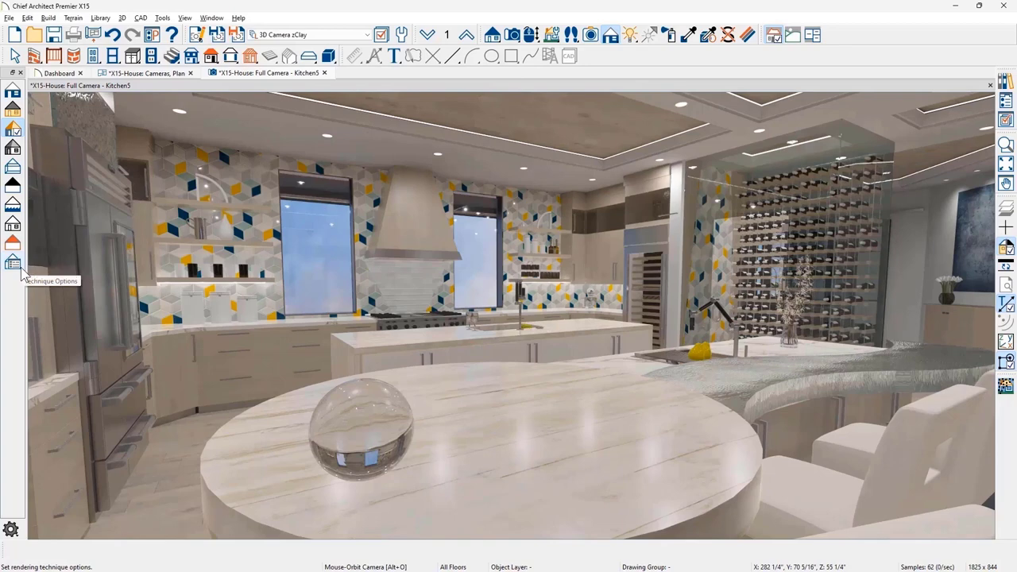
pyautogui.click(12, 264)
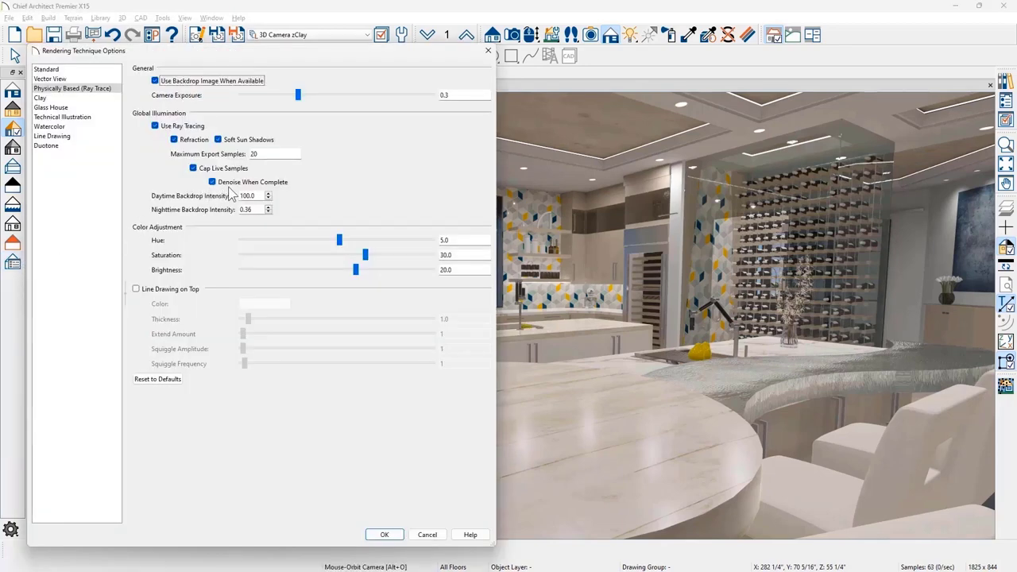
pyautogui.press('Return')
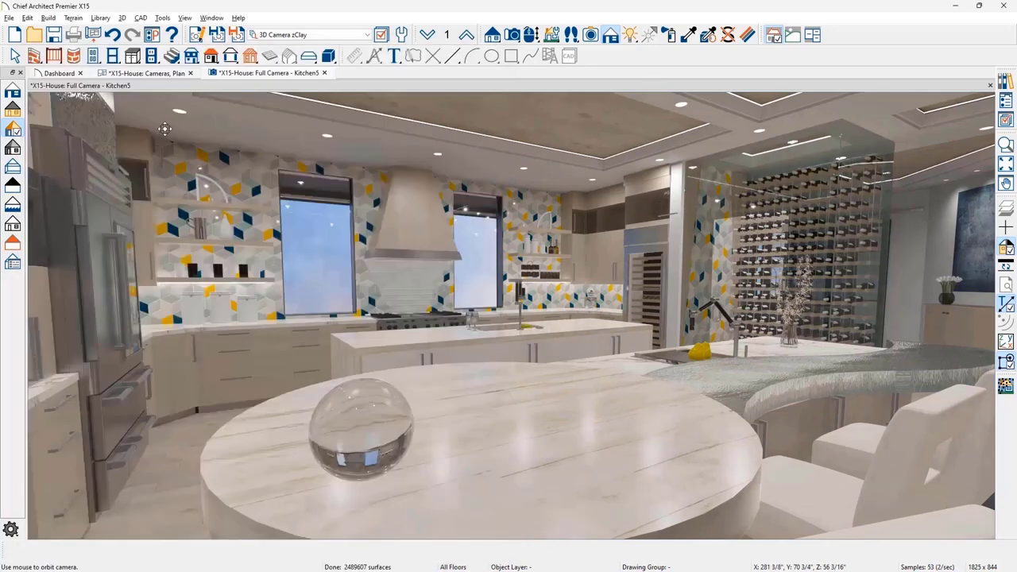
pyautogui.click(123, 18)
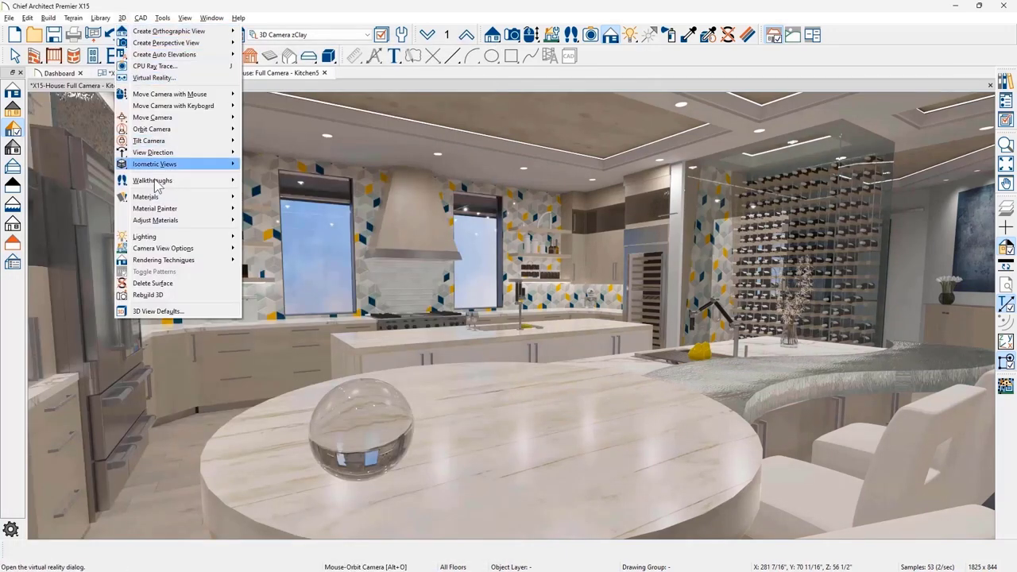
pyautogui.moveTo(178, 249)
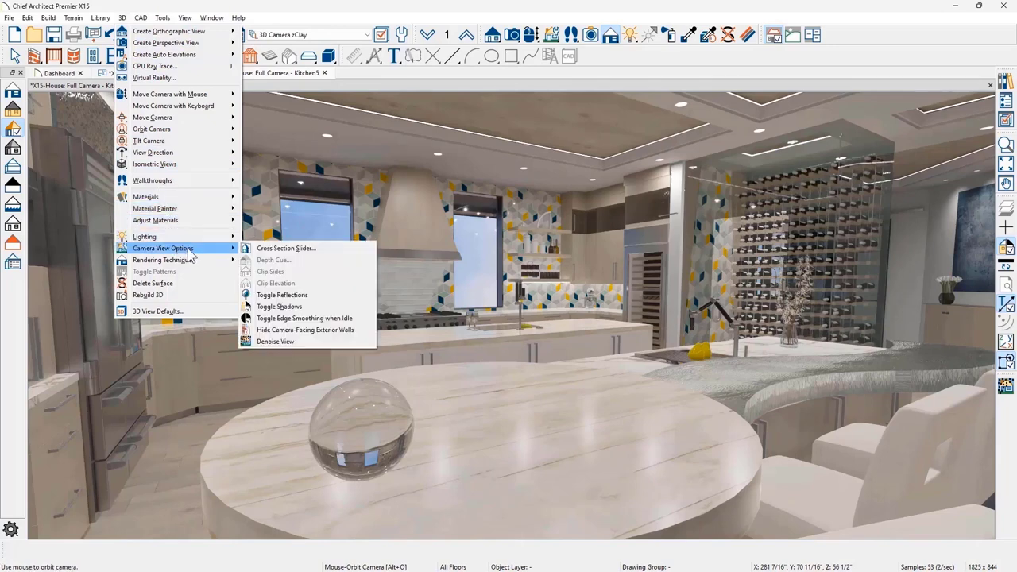
# Denoise the ray-traced kitchen view and enable Soft Sun Shadows.
pyautogui.click(301, 346)
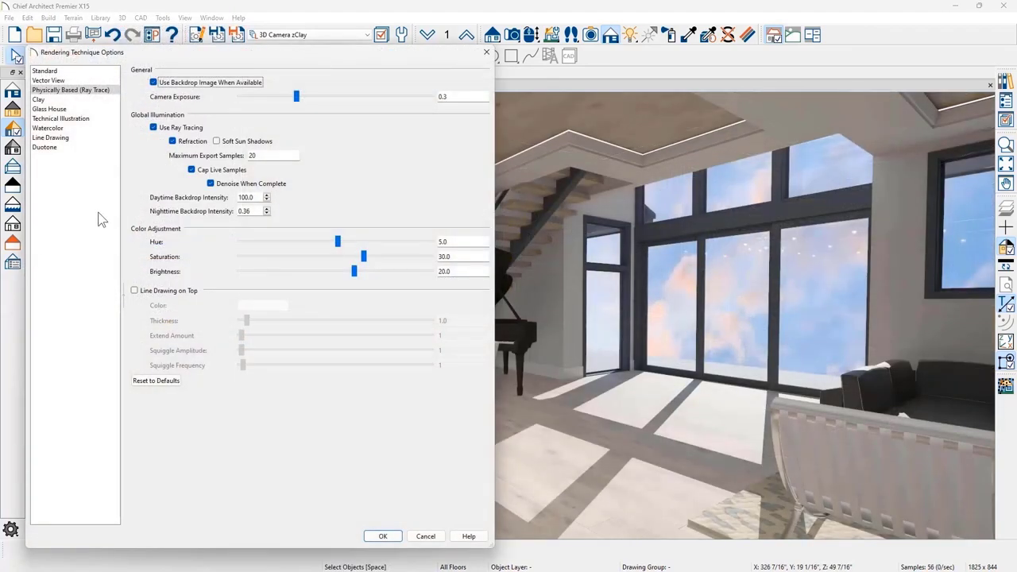
pyautogui.click(217, 143)
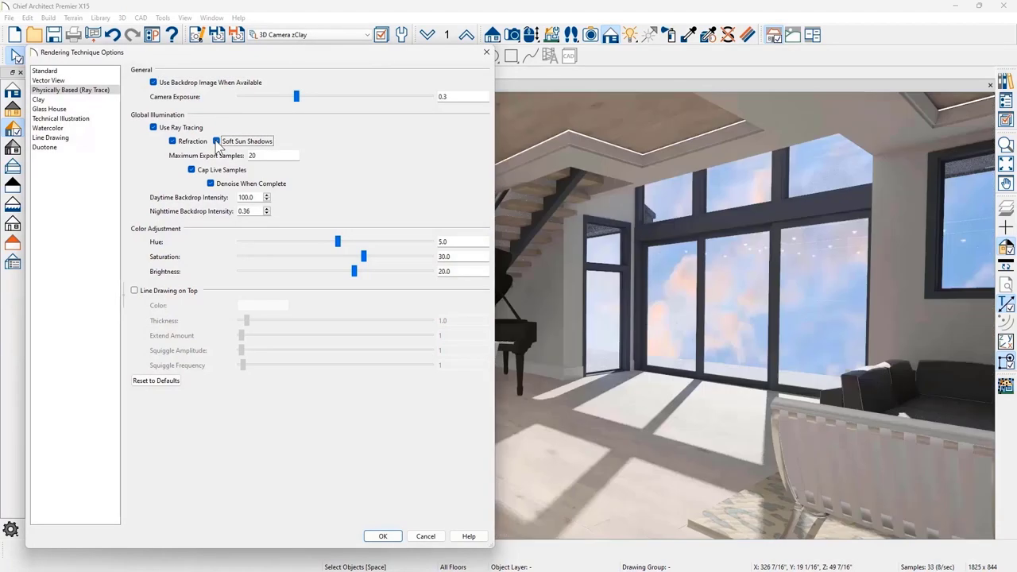
pyautogui.press('Return')
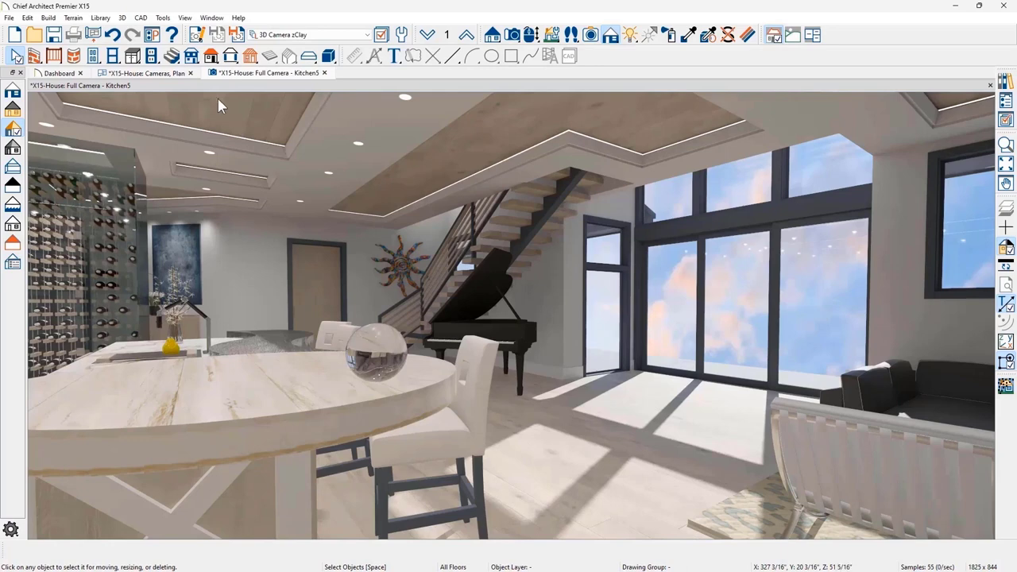
# Enable depth of field on the kitchen camera and adjust its focus distance in plan.
pyautogui.click(198, 37)
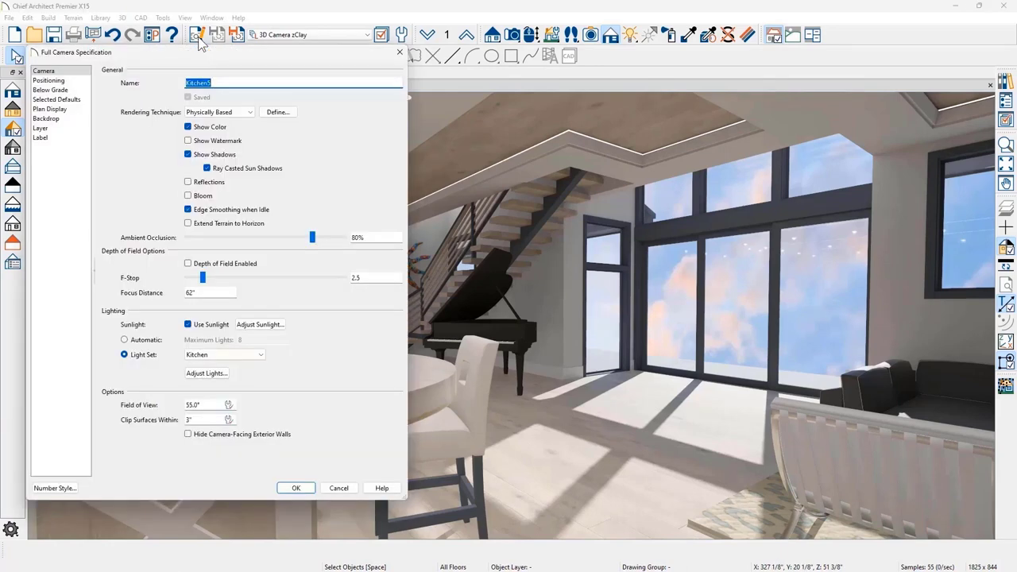
pyautogui.click(188, 264)
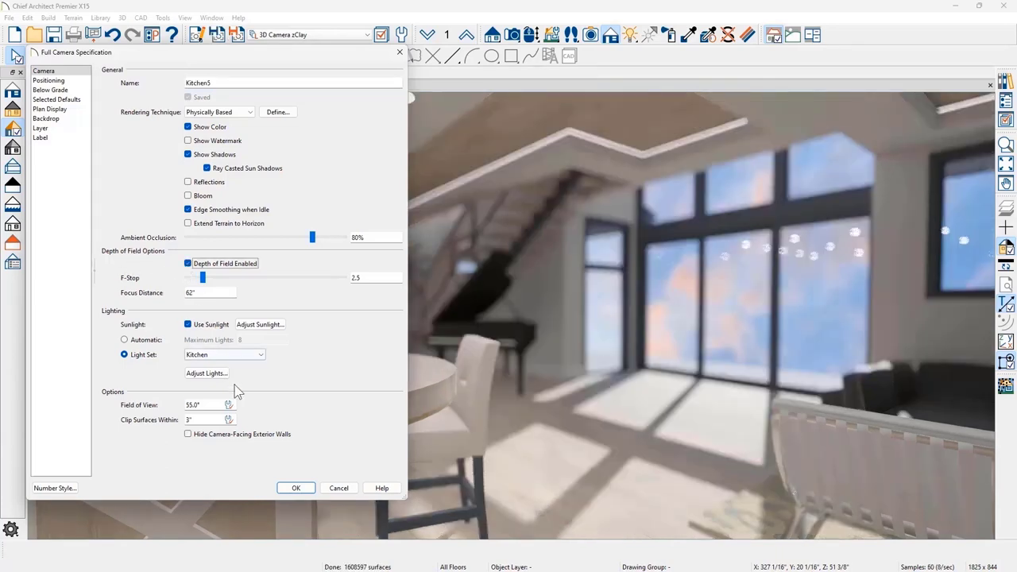
pyautogui.click(291, 488)
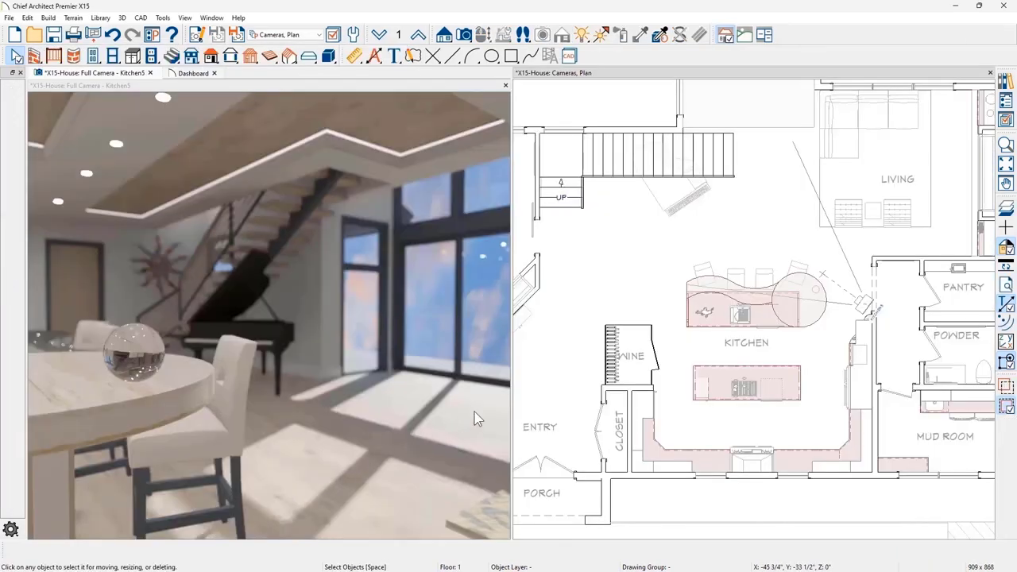
pyautogui.click(823, 276)
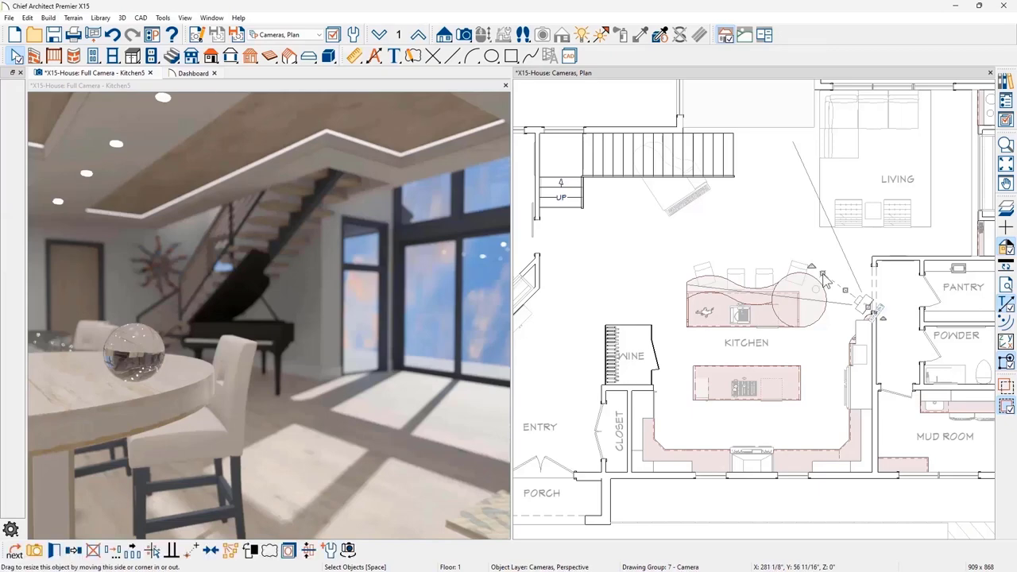
pyautogui.moveTo(822, 275); pyautogui.dragTo(827, 276)
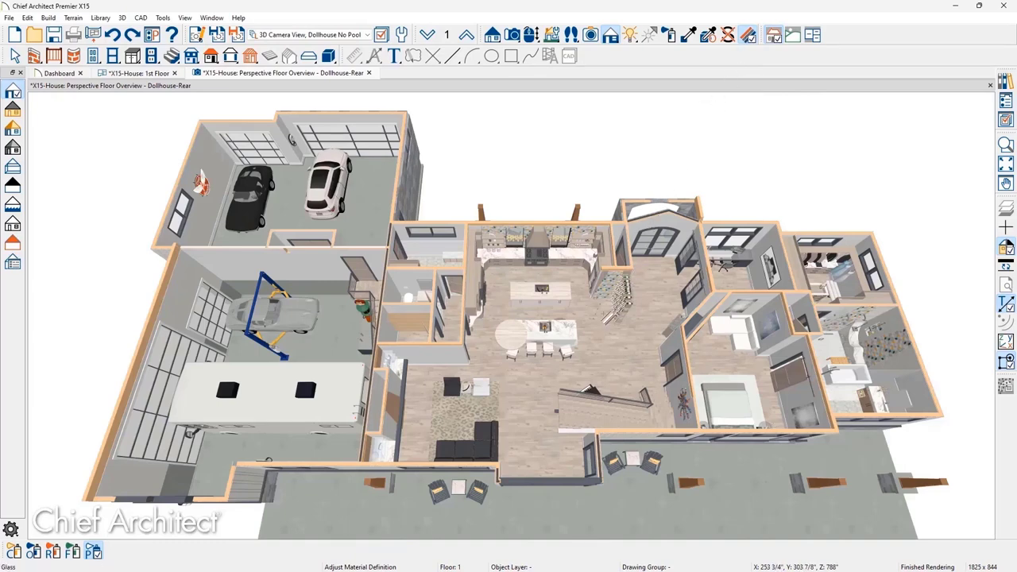
# Set the Glass material transparency to 50% and zoom in on the kitchen.
pyautogui.click(225, 369)
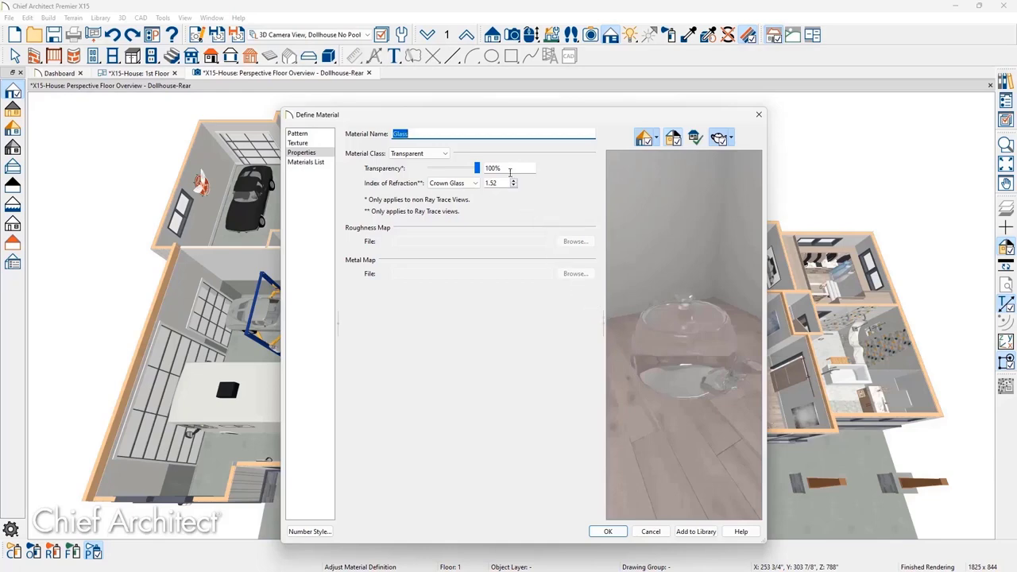
pyautogui.click(501, 169)
pyautogui.write('50')
pyautogui.press('Return')
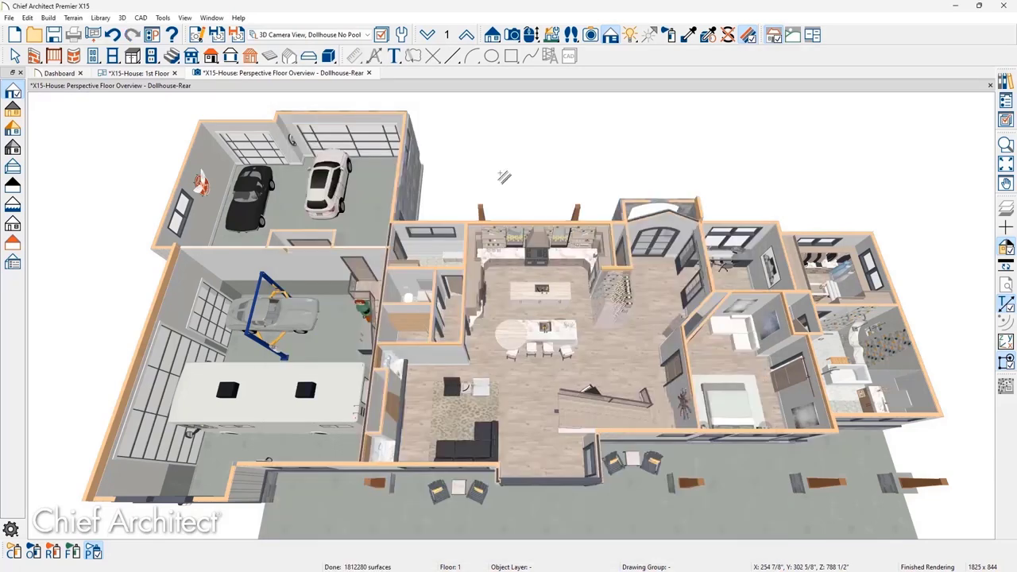
pyautogui.click(1005, 145)
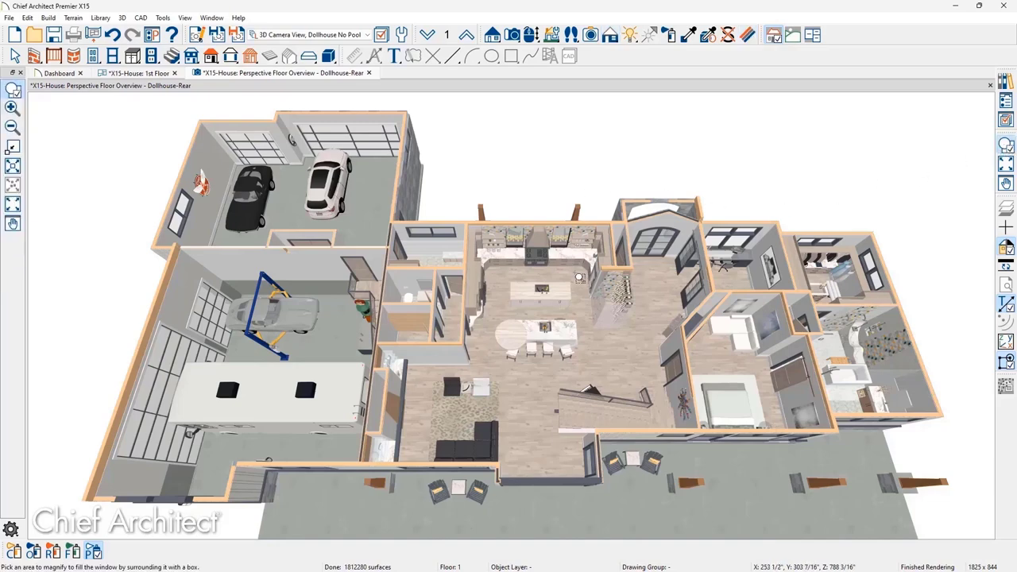
pyautogui.moveTo(666, 330); pyautogui.dragTo(671, 340)
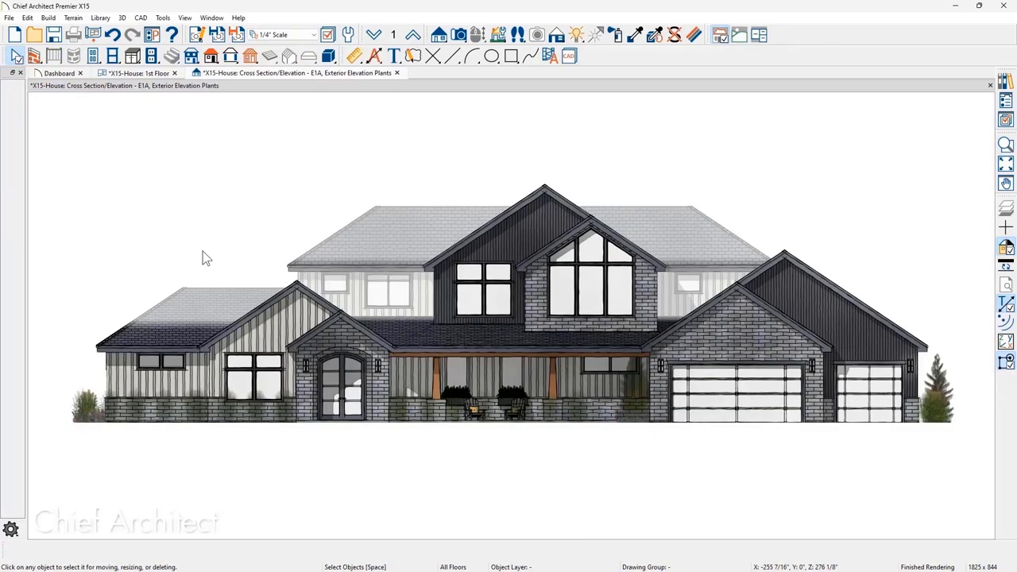
# Apply depth cue with fog start 473 3/16" in the front elevation, and 48 3/16" in the side-island elevation.
pyautogui.hotkey('alt', '3')
pyautogui.moveTo(202, 251)
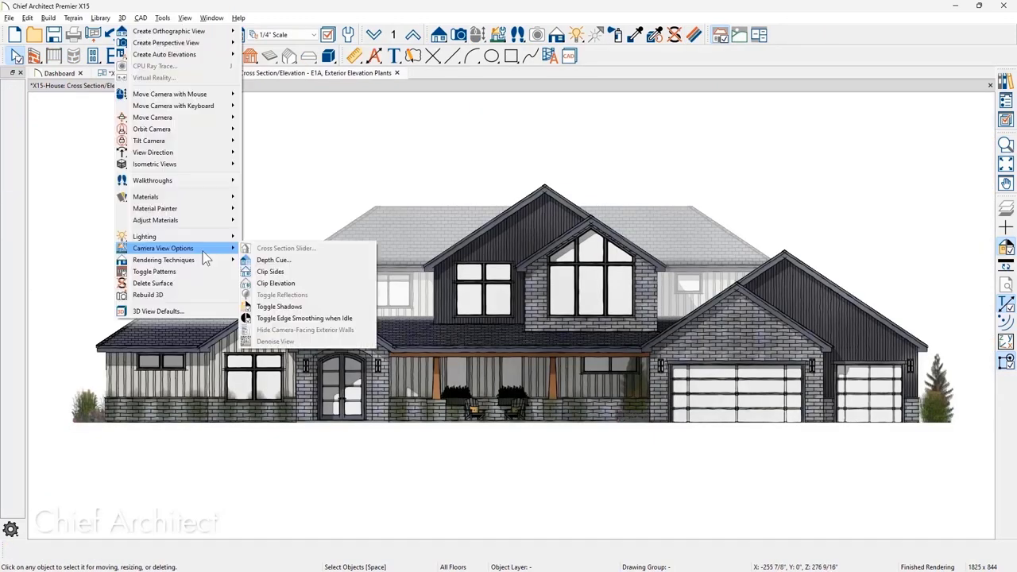
pyautogui.click(295, 262)
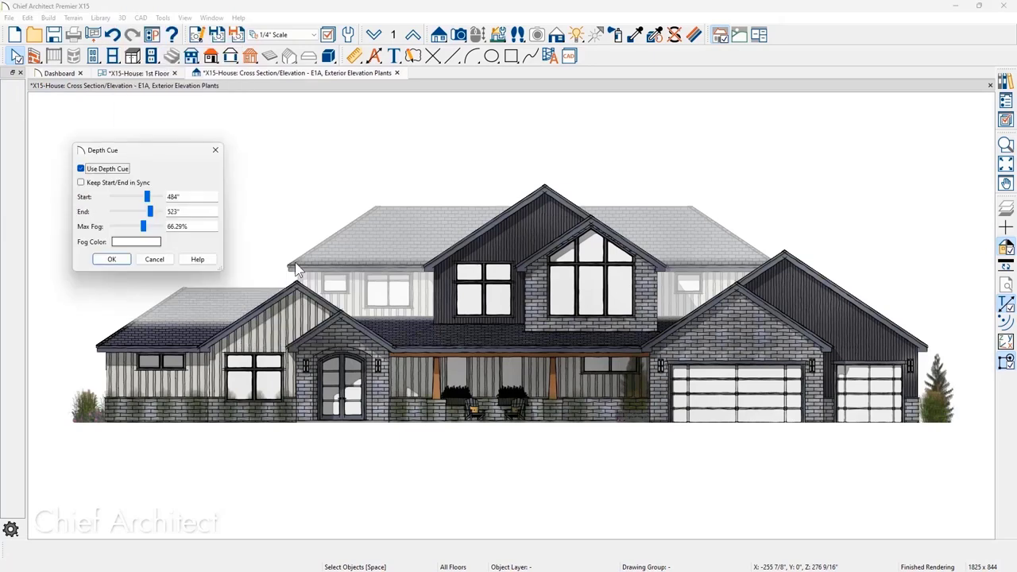
pyautogui.click(81, 170)
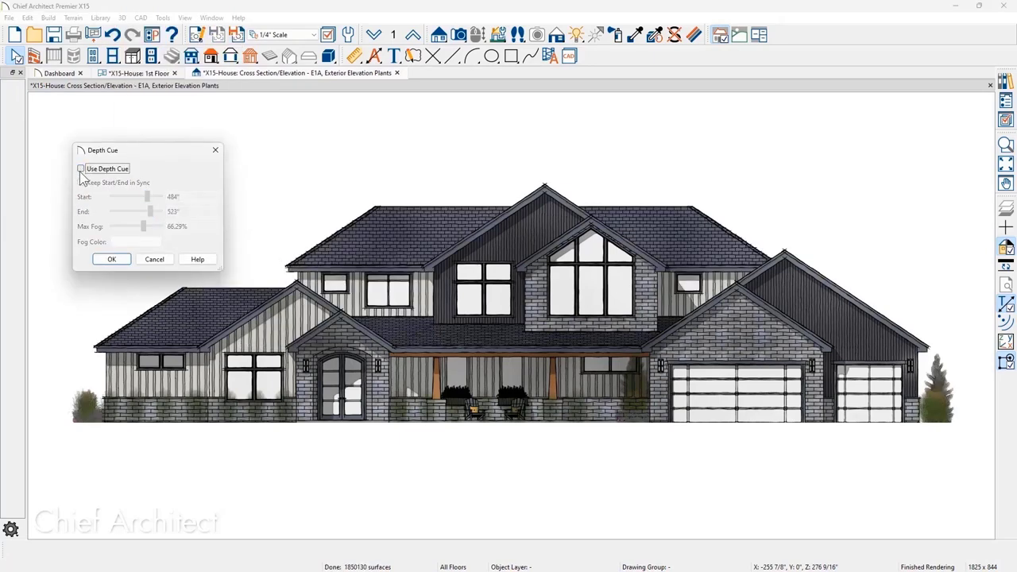
pyautogui.click(80, 169)
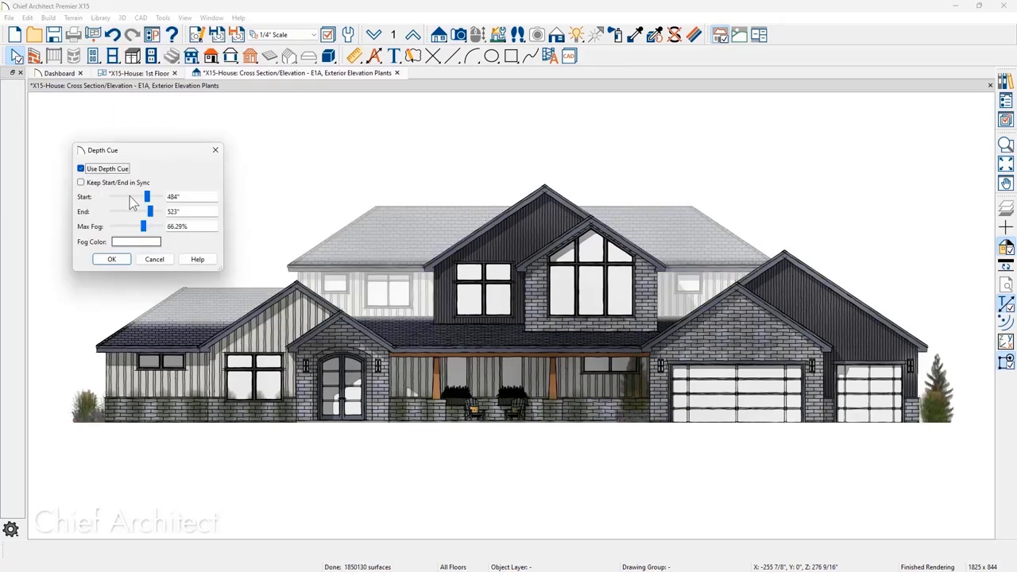
pyautogui.moveTo(147, 197); pyautogui.dragTo(147, 199)
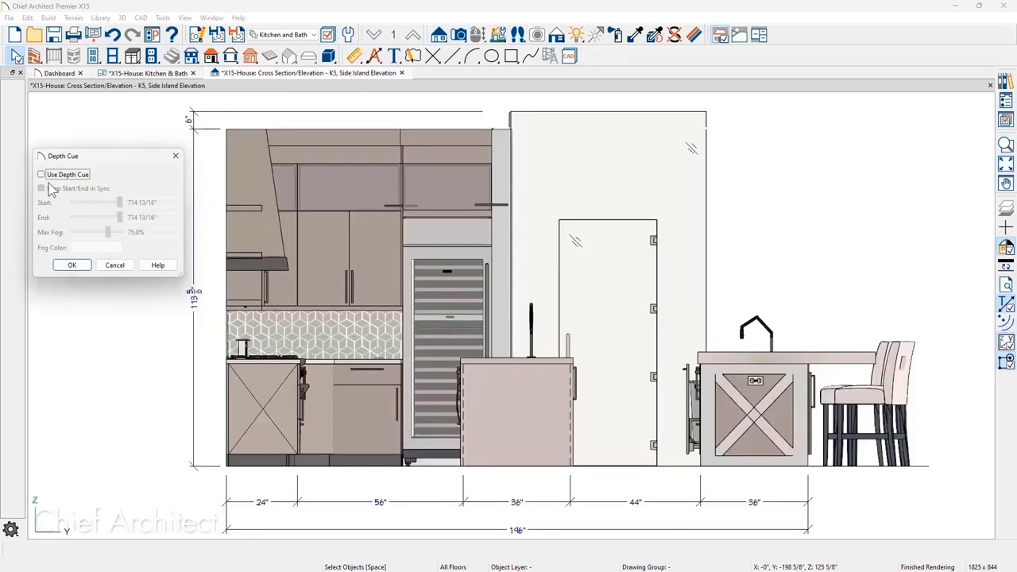
pyautogui.click(41, 175)
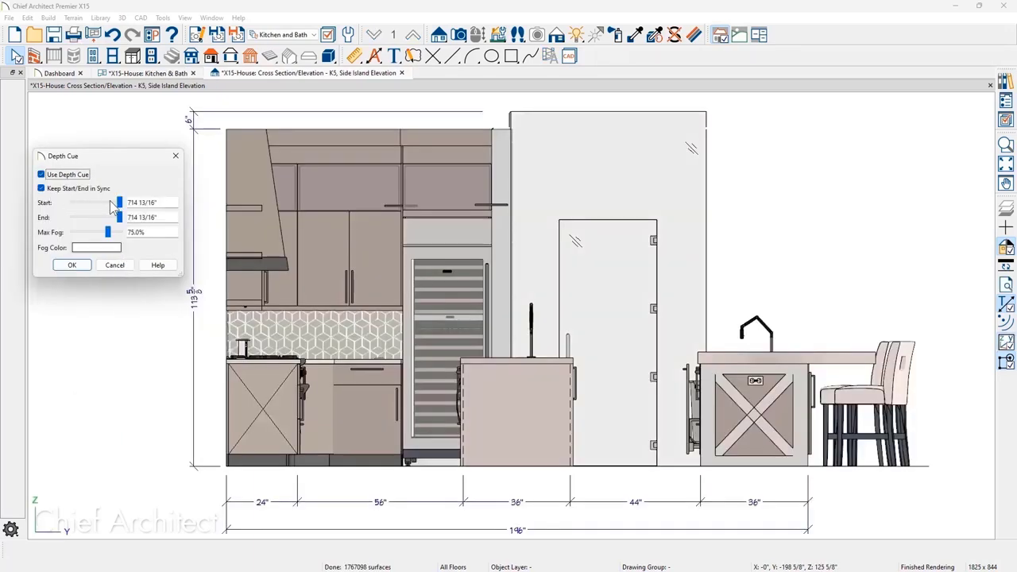
pyautogui.moveTo(120, 205); pyautogui.dragTo(81, 207)
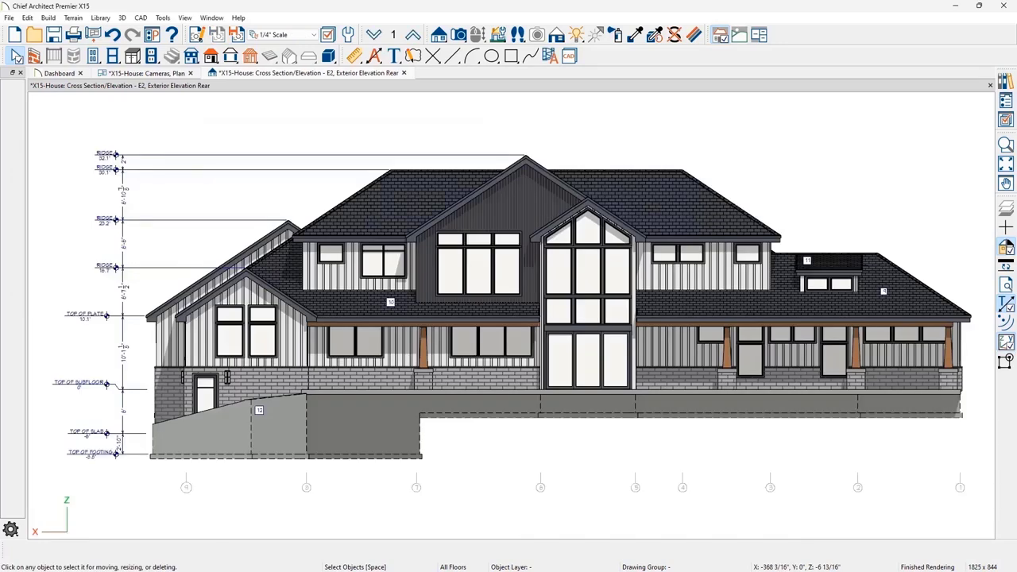
# In the rear elevation's Below Grade settings, override line colour to grey and style to dashed.
pyautogui.click(201, 40)
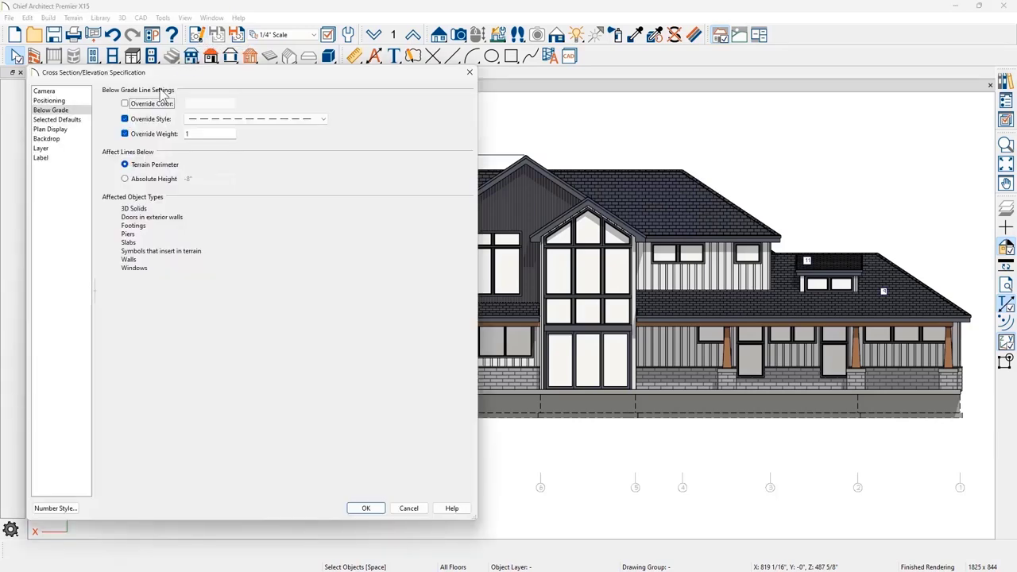
pyautogui.click(136, 105)
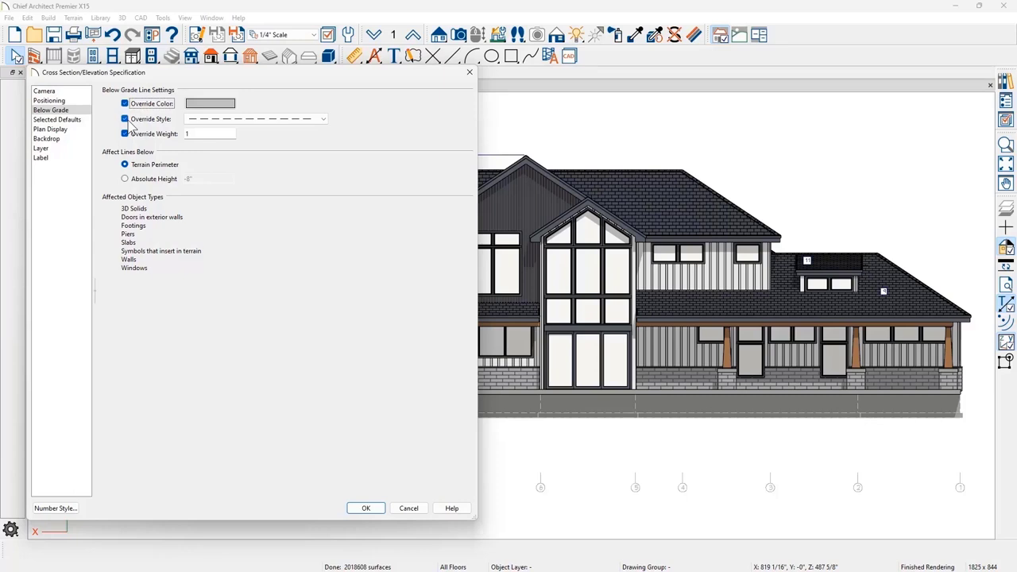
pyautogui.click(323, 119)
pyautogui.click(323, 122)
pyautogui.click(230, 136)
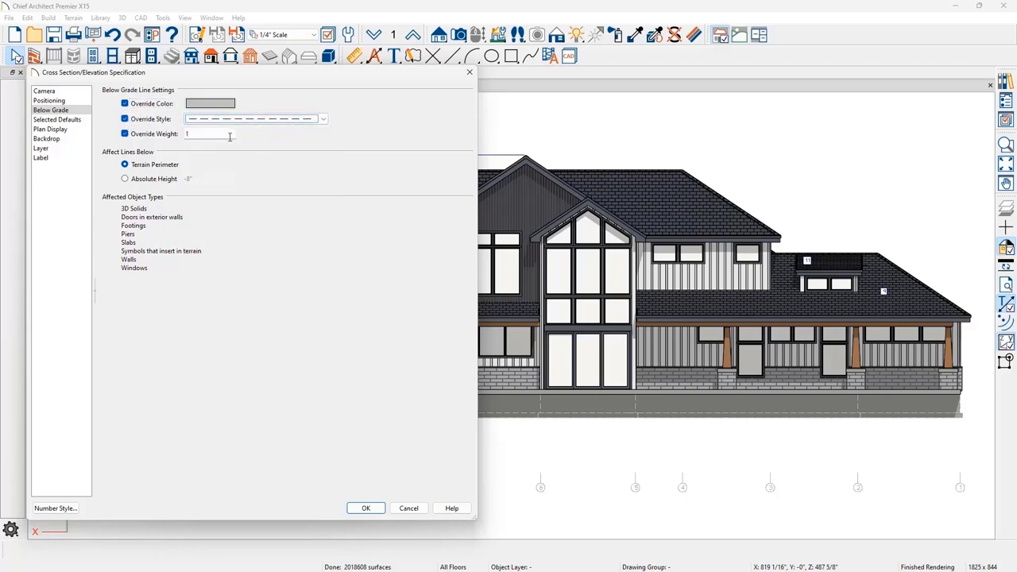